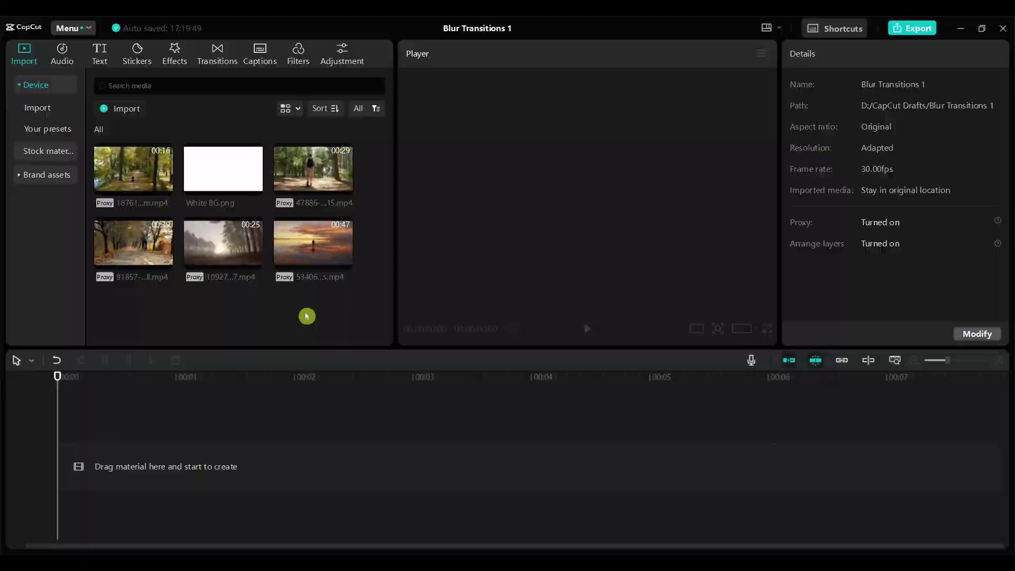
{"action": "left_click", "coordinate": [162, 170]}
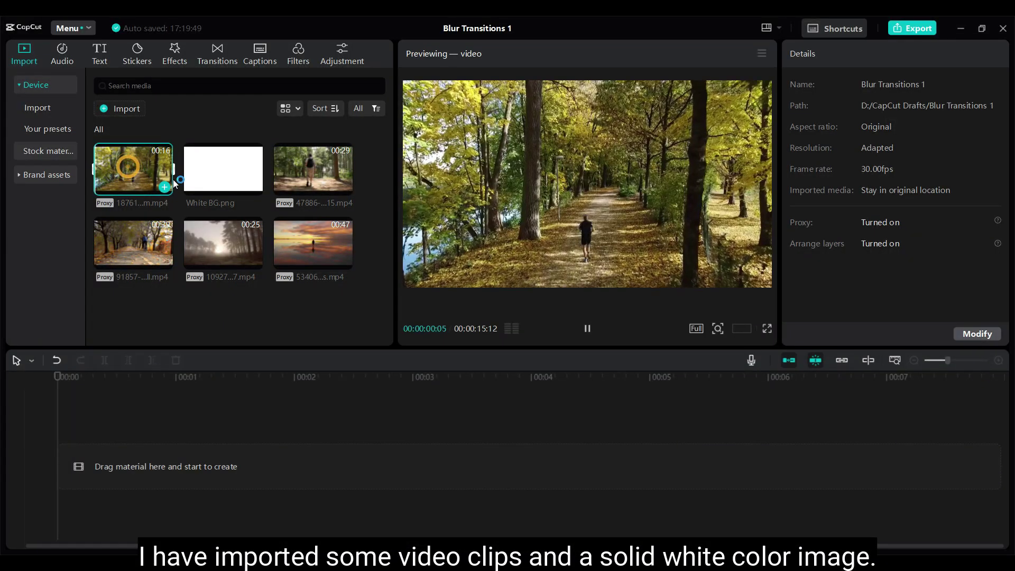
{"action": "left_click", "coordinate": [306, 173]}
{"action": "left_click", "coordinate": [319, 255]}
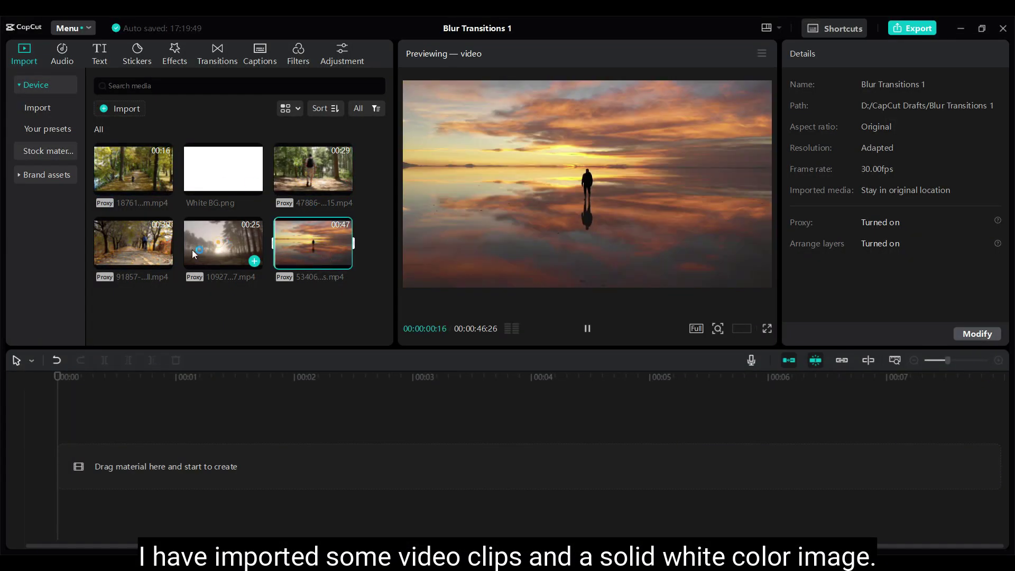
{"action": "left_click", "coordinate": [223, 242]}
{"action": "left_click", "coordinate": [129, 253]}
{"action": "left_click", "coordinate": [228, 186]}
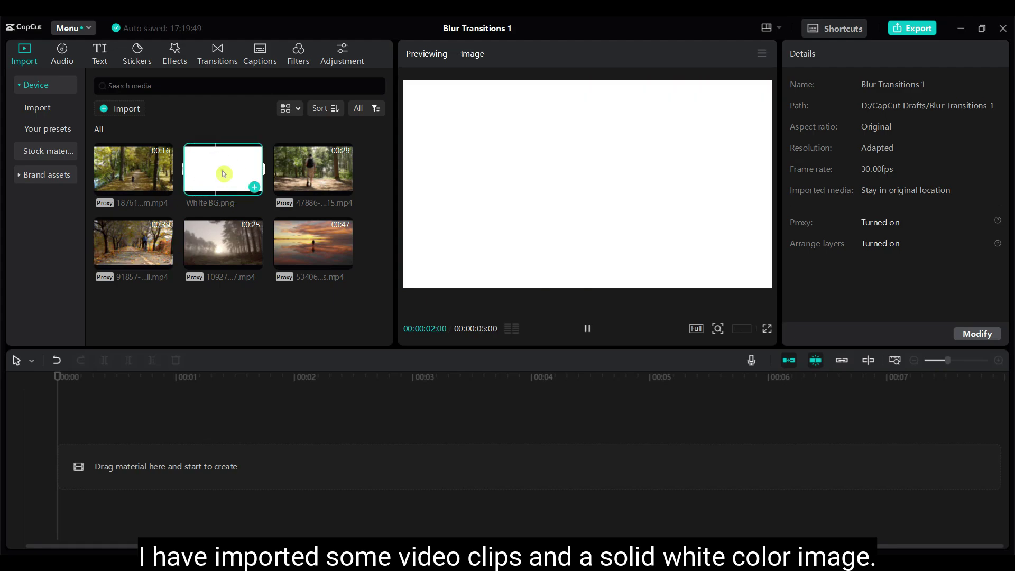
Add the sunset clip at the timeline start and trim it to 6 seconds
{"action": "left_click", "coordinate": [158, 424]}
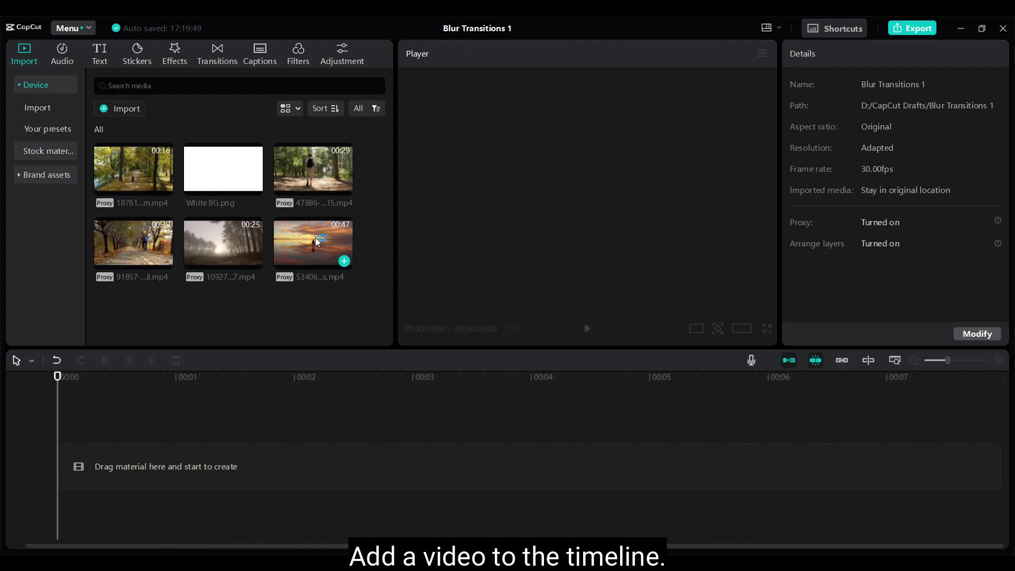
{"action": "left_click_drag", "start_coordinate": [315, 237], "coordinate": [134, 456]}
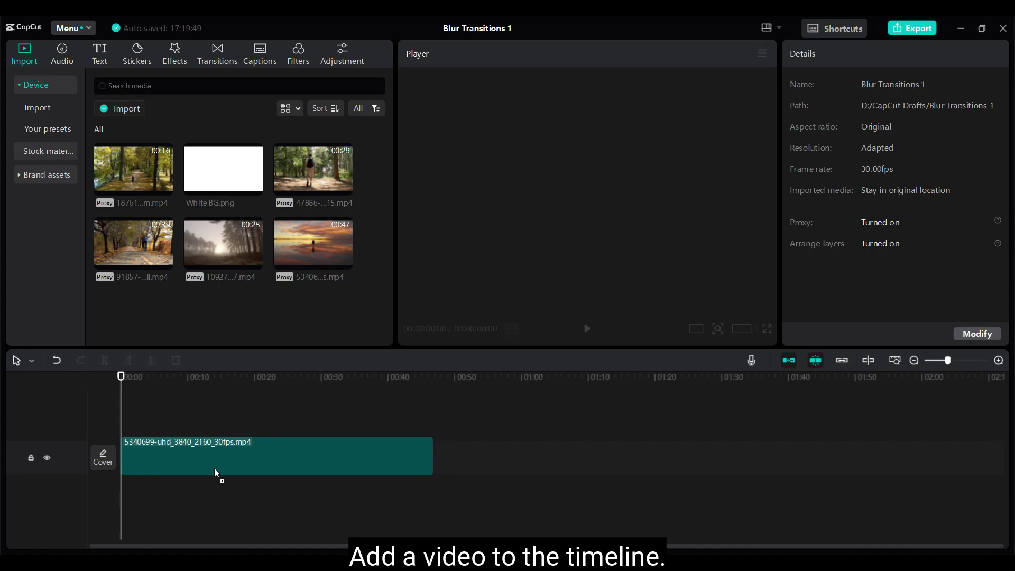
{"action": "left_click_drag", "start_coordinate": [214, 471], "coordinate": [215, 471]}
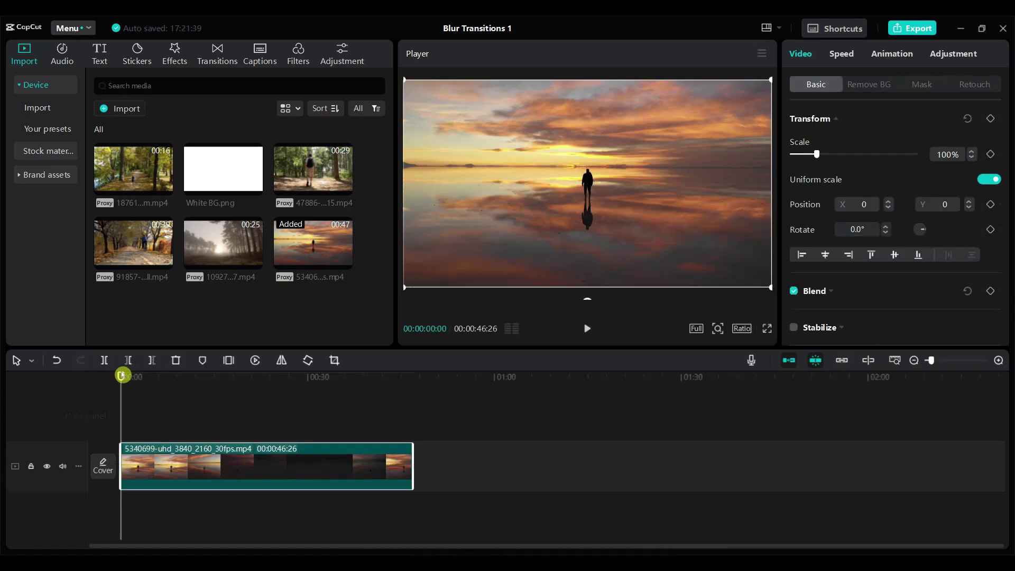
{"action": "left_click_drag", "start_coordinate": [120, 375], "coordinate": [160, 389]}
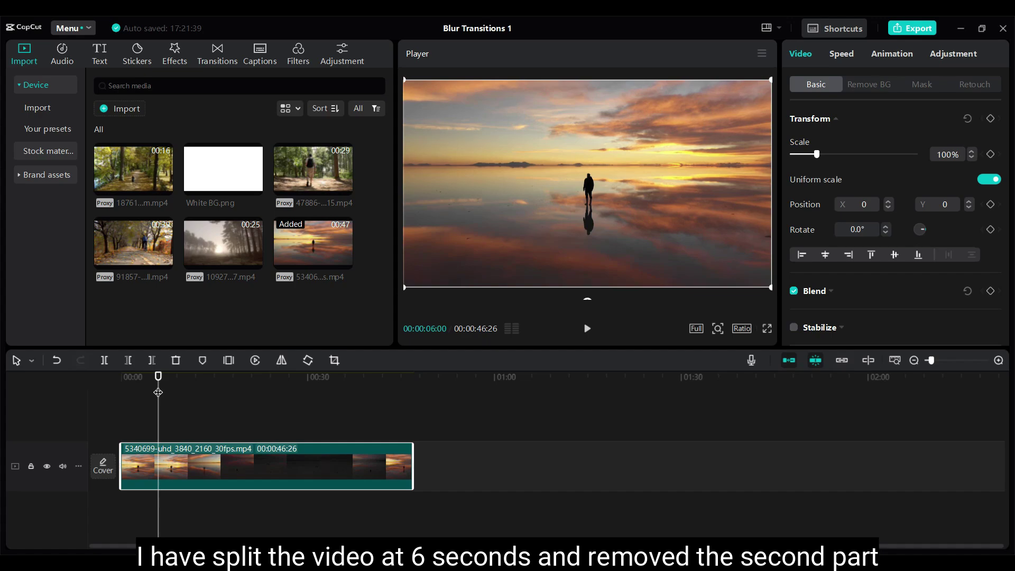
{"action": "key", "text": "ctrl+b"}
{"action": "left_click", "coordinate": [268, 460]}
{"action": "key", "text": "Delete"}
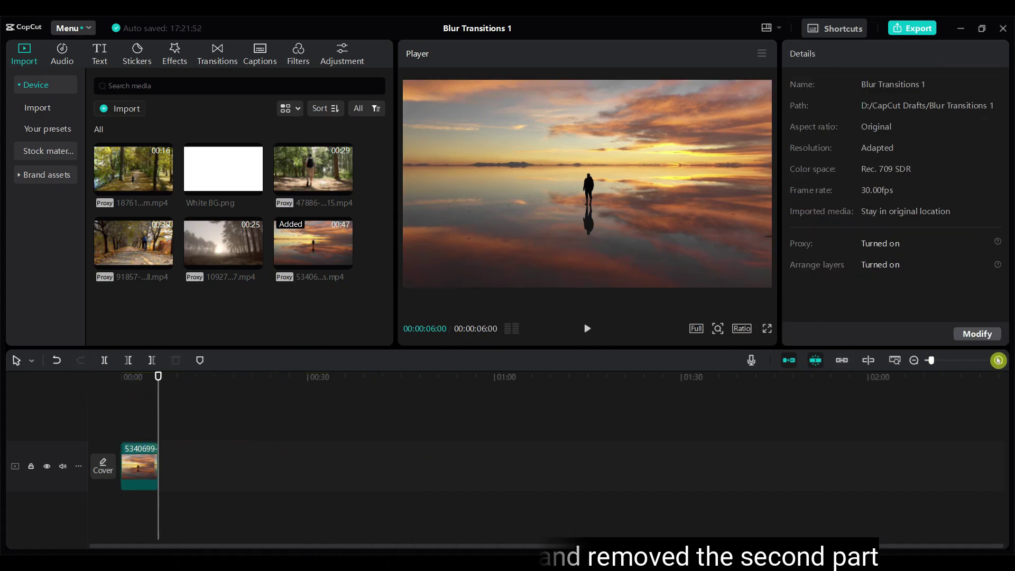
Place White BG.png on the track above and extend it to 6 seconds
{"action": "left_click", "coordinate": [206, 174]}
{"action": "left_click_drag", "start_coordinate": [212, 186], "coordinate": [123, 420]}
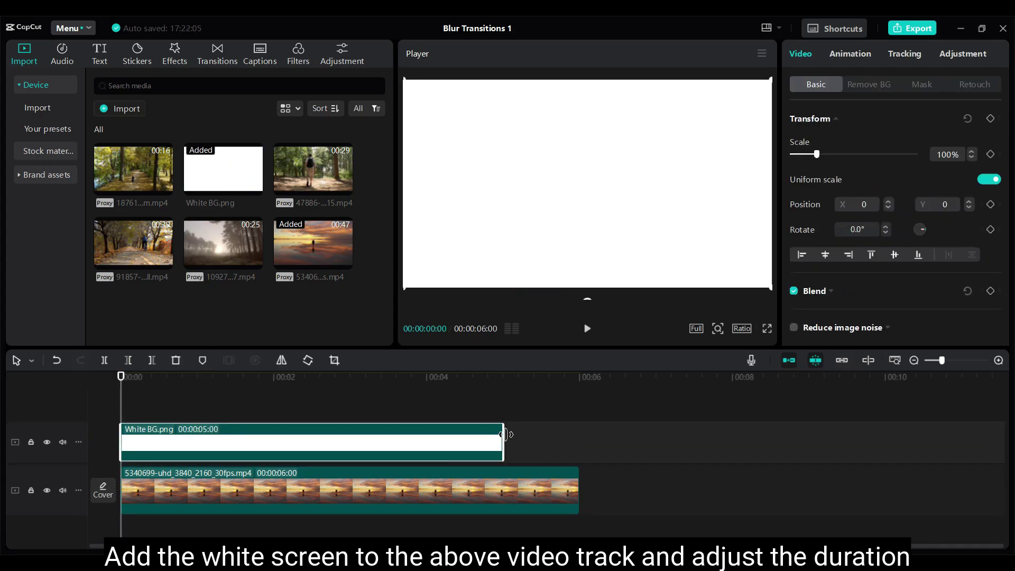
{"action": "left_click_drag", "start_coordinate": [580, 438], "coordinate": [581, 437]}
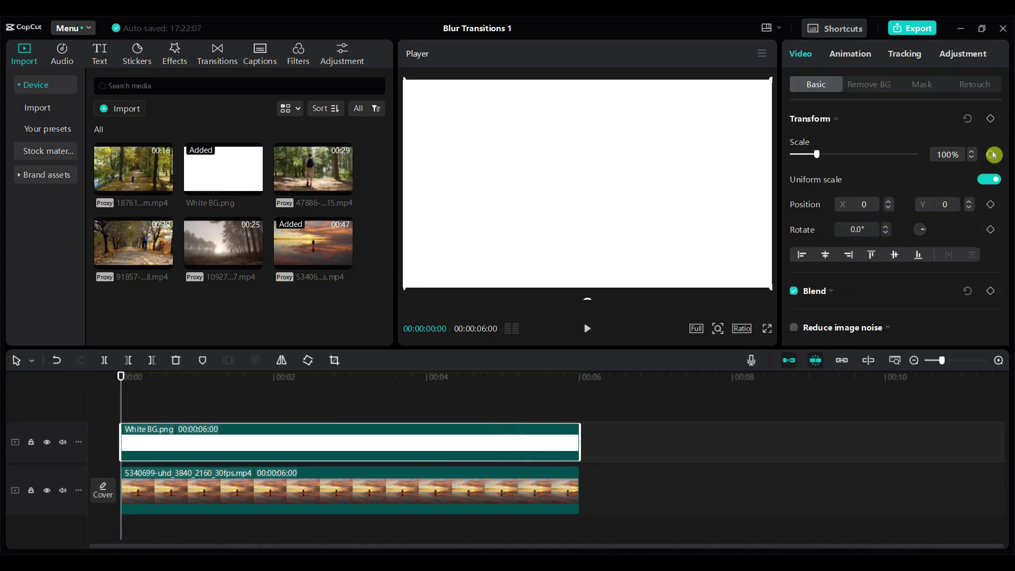
Give White BG.png a rectangle mask sized 10 wide by 847 tall, a thin vertical line
{"action": "left_click", "coordinate": [927, 89]}
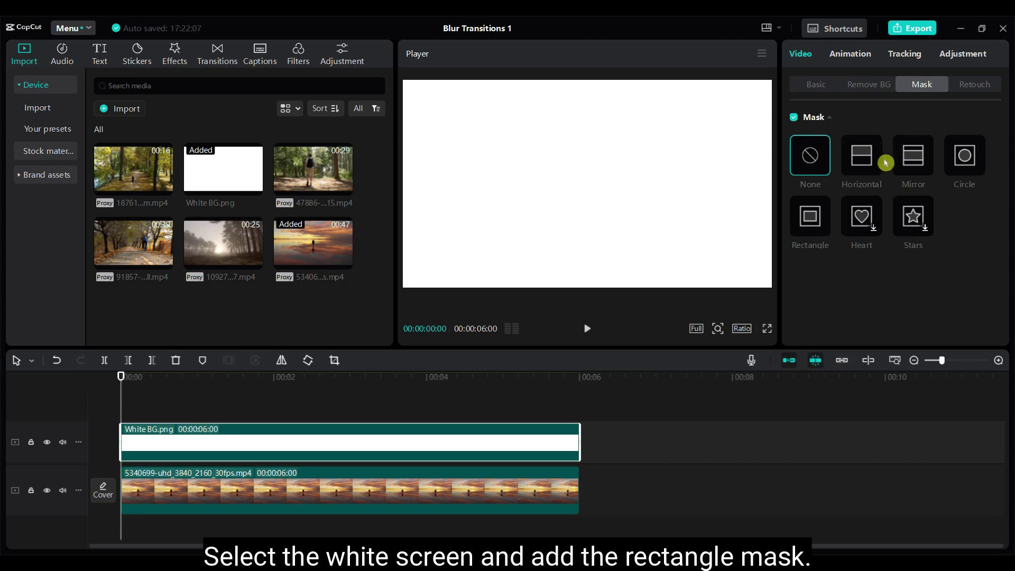
{"action": "left_click", "coordinate": [814, 221]}
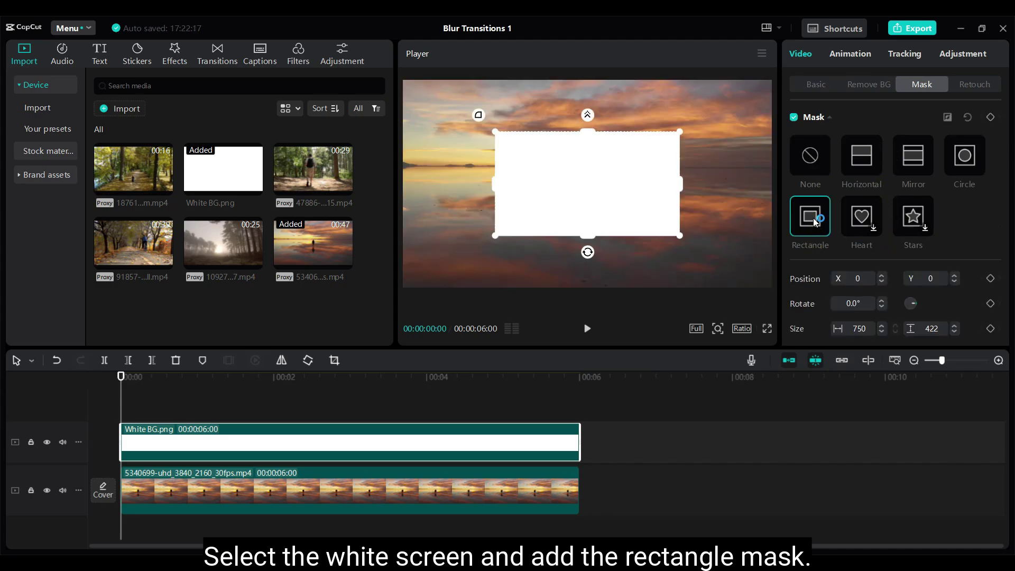
{"action": "left_click_drag", "start_coordinate": [684, 184], "coordinate": [607, 194]}
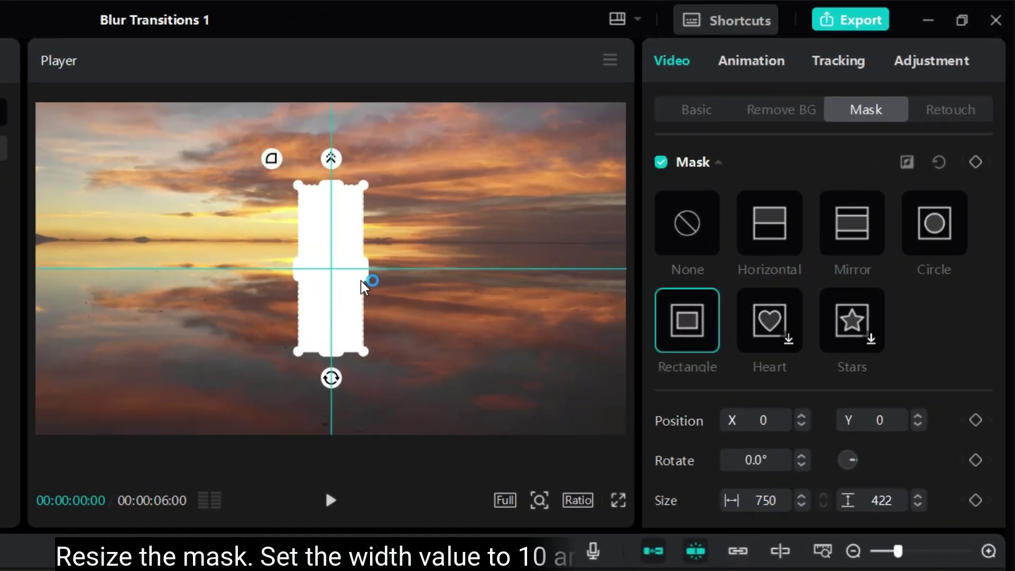
{"action": "left_click_drag", "start_coordinate": [363, 287], "coordinate": [338, 290]}
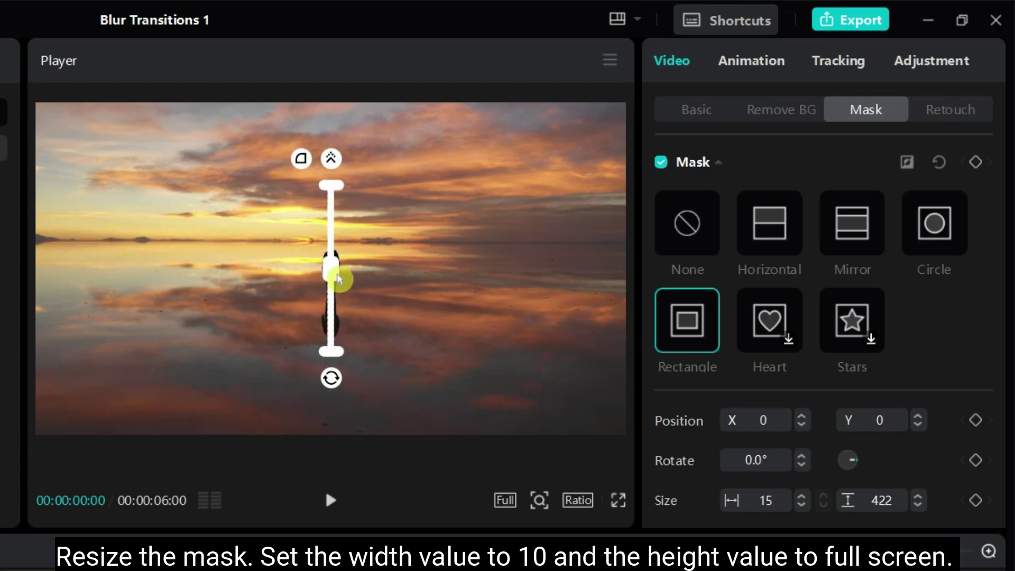
{"action": "scroll", "coordinate": [820, 417], "scroll_direction": "down", "scroll_amount": 3}
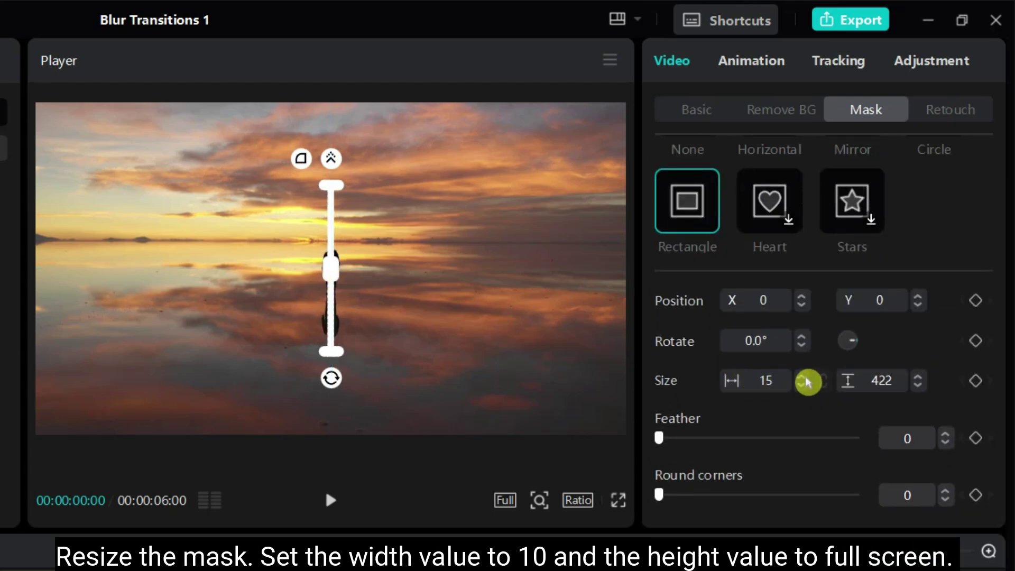
{"action": "left_click", "coordinate": [801, 386]}
{"action": "left_click", "coordinate": [801, 387]}
{"action": "left_click", "coordinate": [801, 386]}
{"action": "left_click", "coordinate": [801, 387]}
{"action": "left_click", "coordinate": [801, 386]}
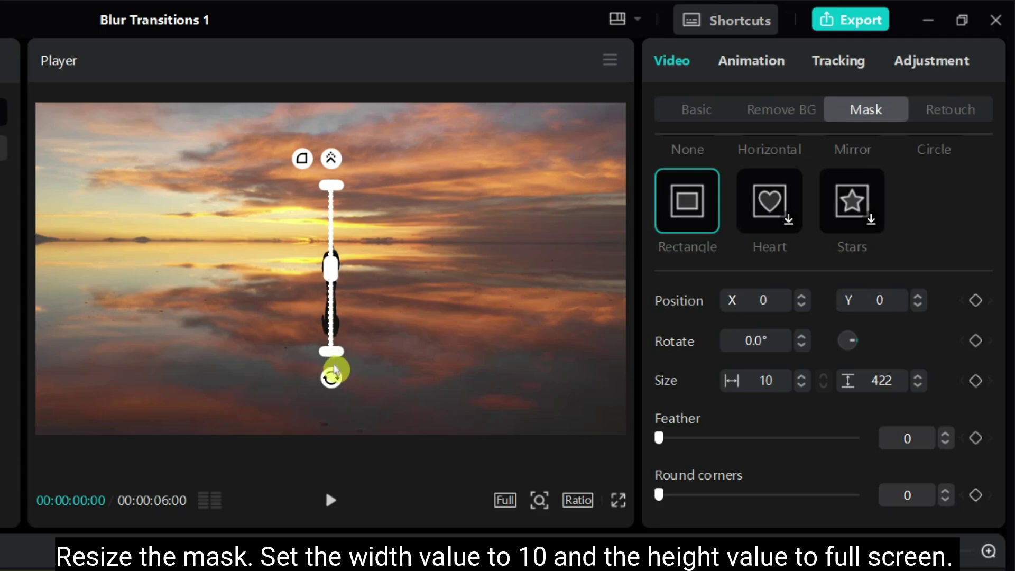
{"action": "left_click_drag", "start_coordinate": [334, 362], "coordinate": [330, 449]}
{"action": "scroll", "coordinate": [803, 430], "scroll_direction": "up", "scroll_amount": 3}
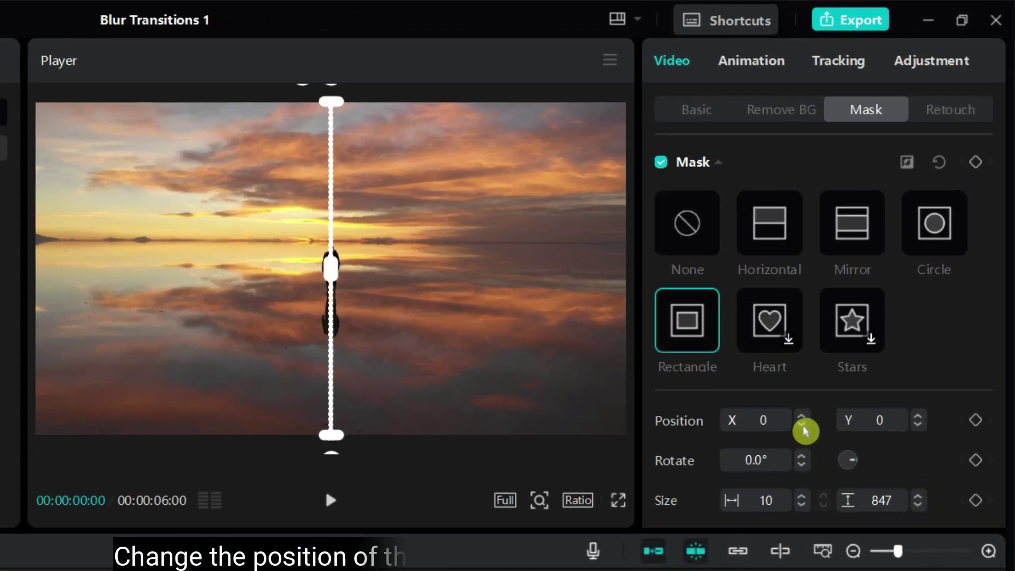
Move the white mask line to the frame's left edge at Position X -754
{"action": "left_click", "coordinate": [803, 426]}
{"action": "left_click_drag", "start_coordinate": [804, 431], "coordinate": [548, 428]}
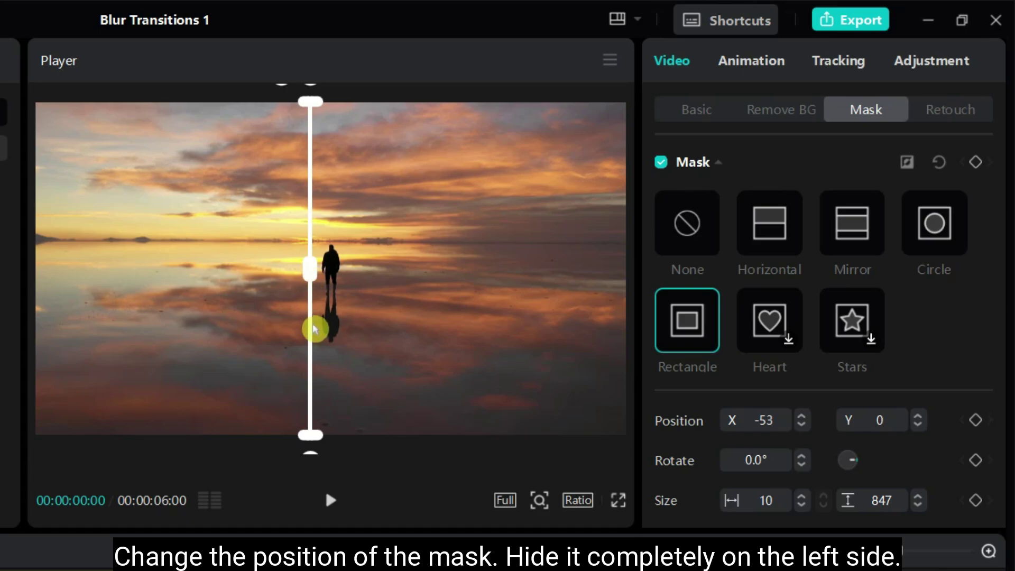
{"action": "left_click_drag", "start_coordinate": [315, 328], "coordinate": [41, 324]}
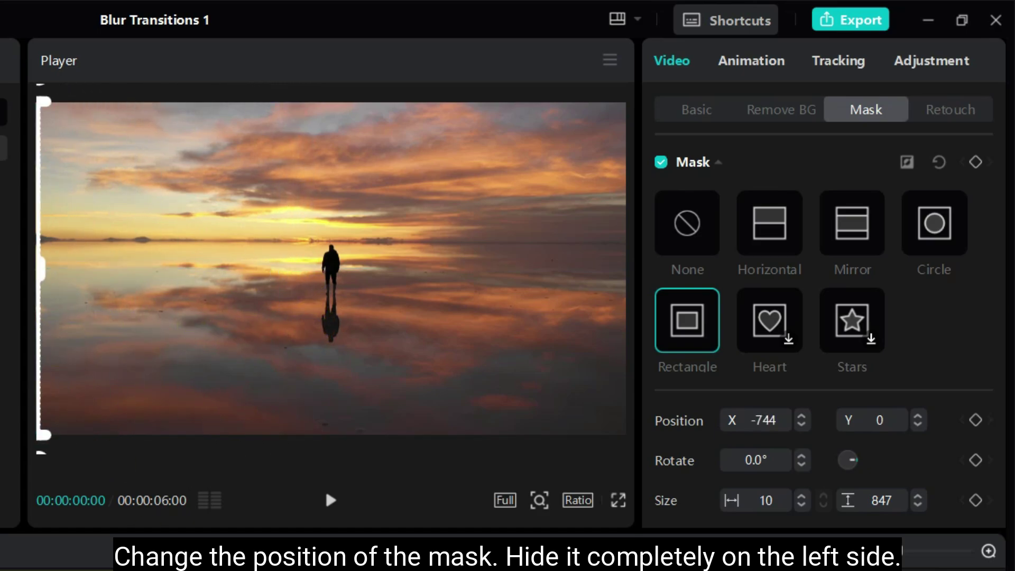
{"action": "left_click", "coordinate": [802, 427]}
{"action": "left_click", "coordinate": [801, 427]}
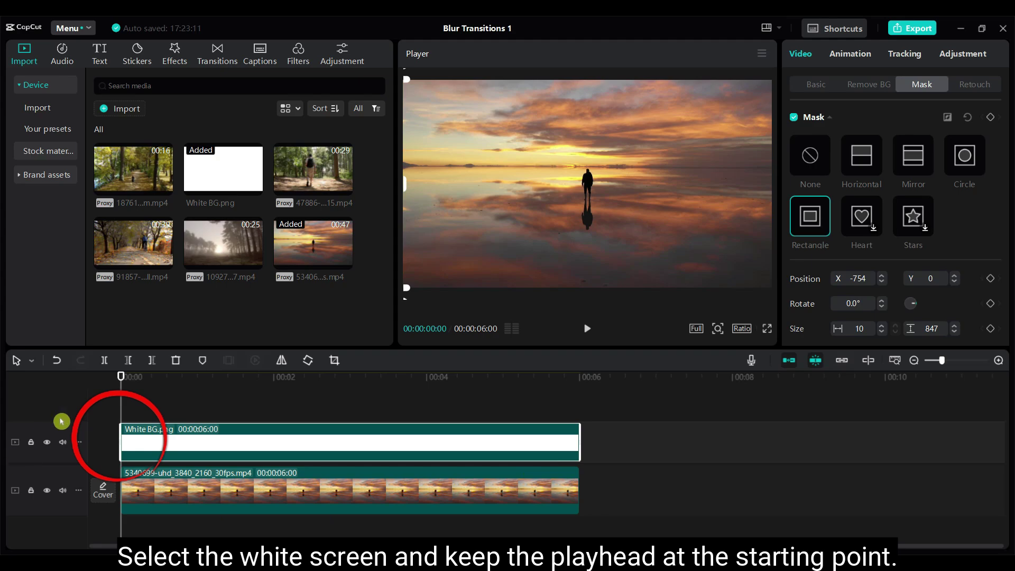
Add a mask position keyframe at 00:00 with the line at X -754
{"action": "left_click_drag", "start_coordinate": [121, 377], "coordinate": [105, 397]}
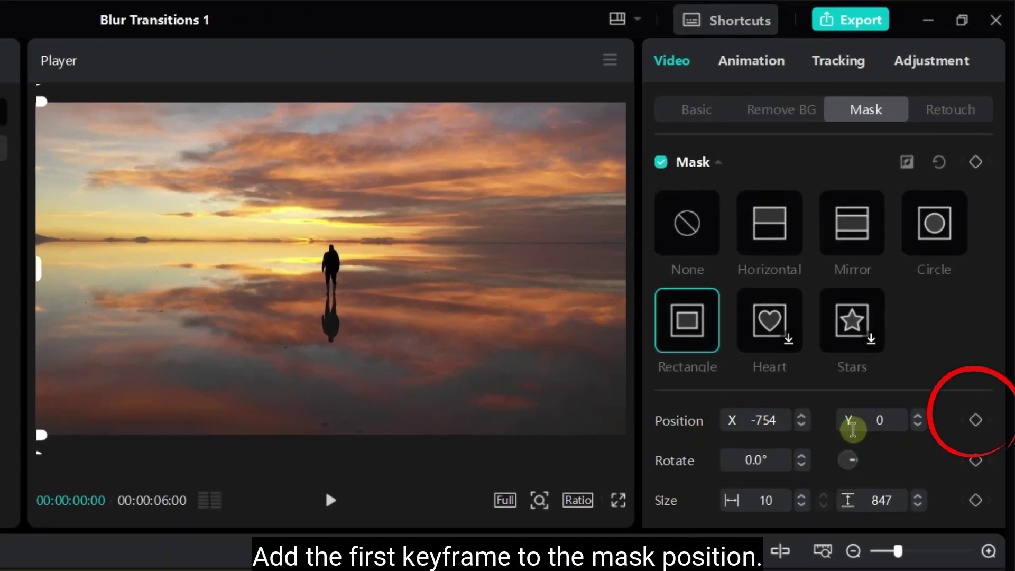
{"action": "left_click", "coordinate": [978, 425]}
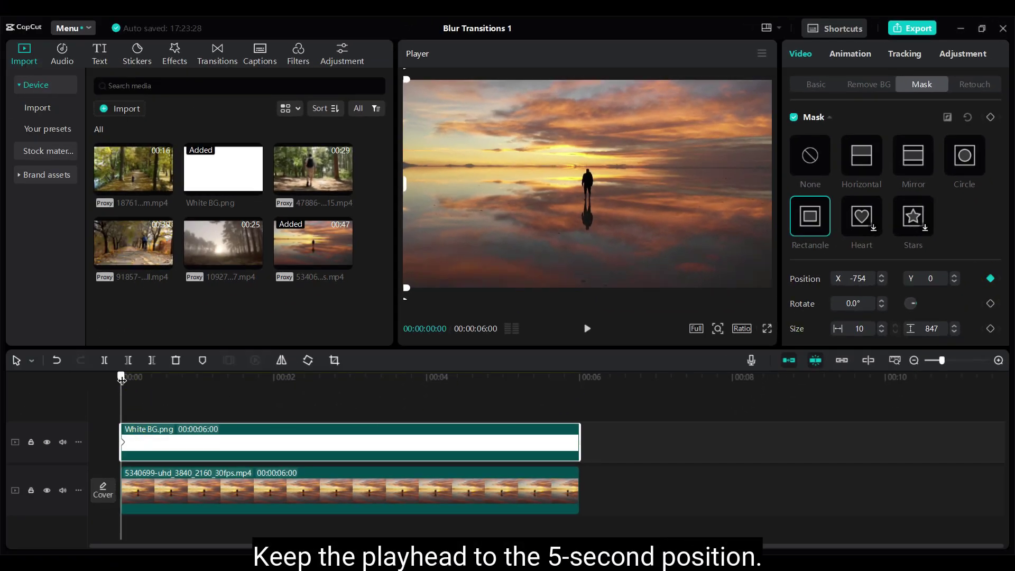
Keyframe the mask at 5 seconds and push it off the right edge to X 754
{"action": "left_click_drag", "start_coordinate": [121, 379], "coordinate": [503, 381]}
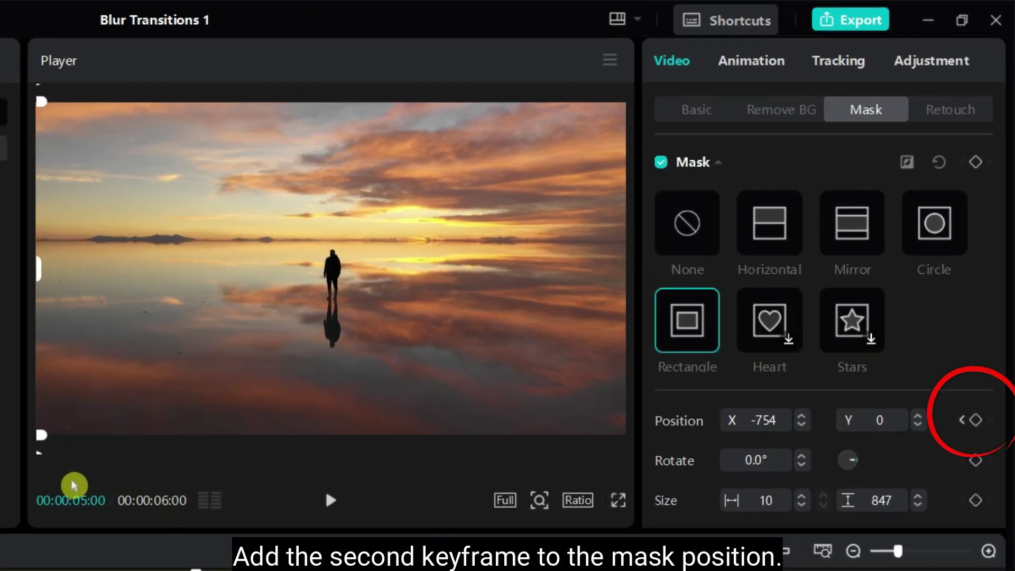
{"action": "left_click", "coordinate": [979, 427]}
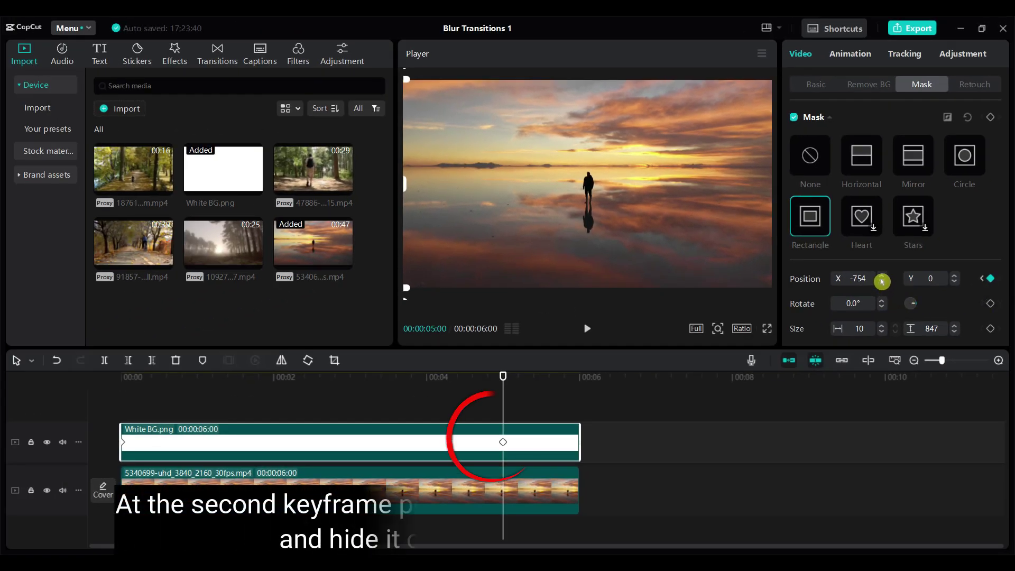
{"action": "left_click_drag", "start_coordinate": [881, 281], "coordinate": [882, 279]}
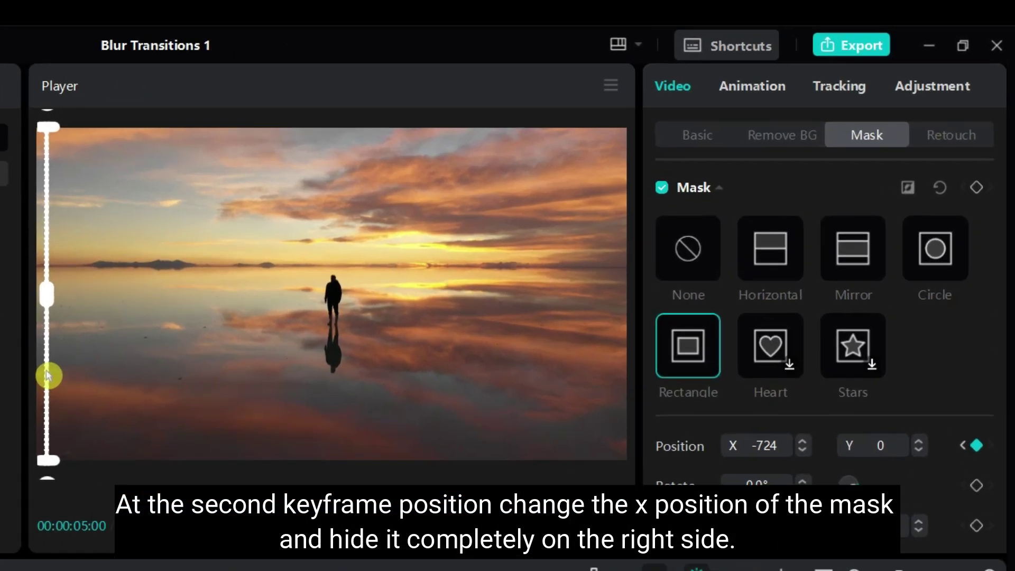
{"action": "left_click_drag", "start_coordinate": [408, 233], "coordinate": [625, 234]}
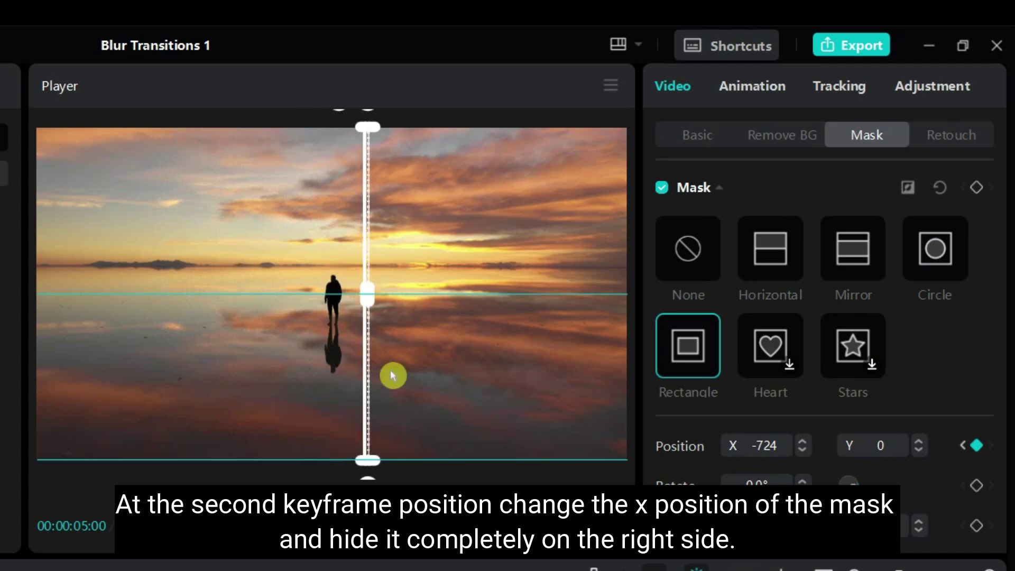
{"action": "left_click_drag", "start_coordinate": [392, 375], "coordinate": [842, 468]}
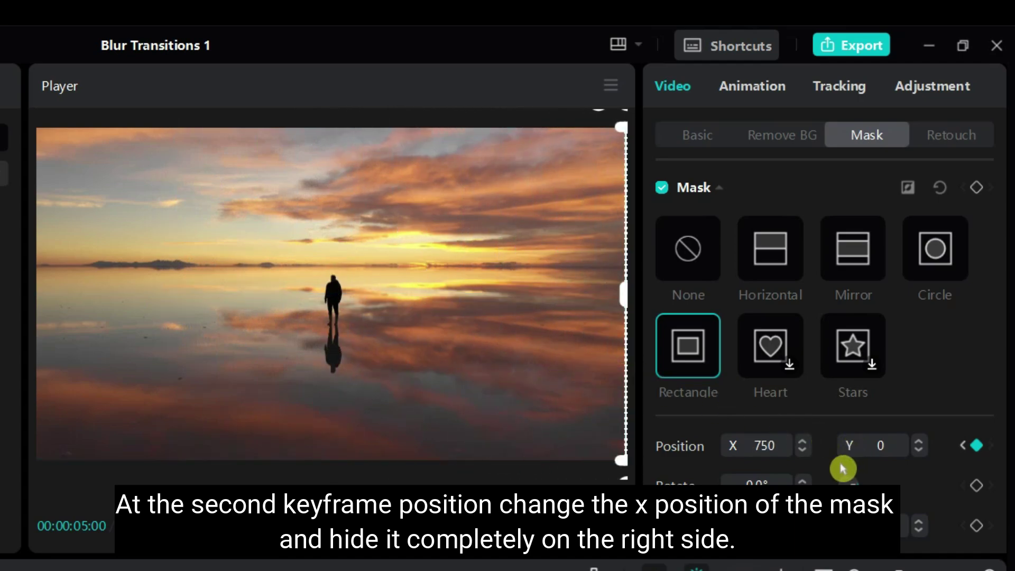
{"action": "left_click", "coordinate": [804, 445]}
{"action": "left_click", "coordinate": [804, 445]}
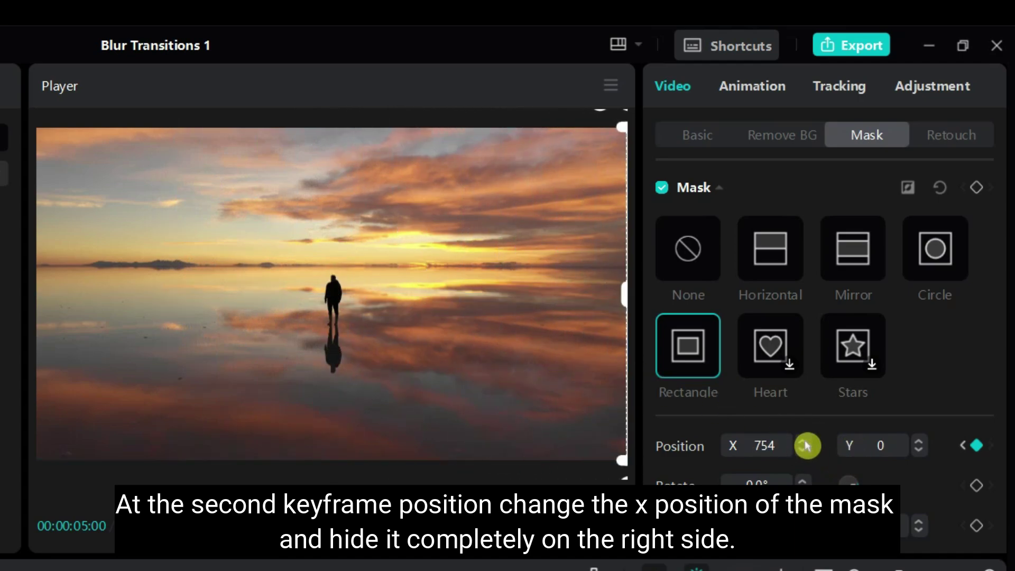
{"action": "left_click", "coordinate": [805, 445]}
{"action": "left_click", "coordinate": [805, 445]}
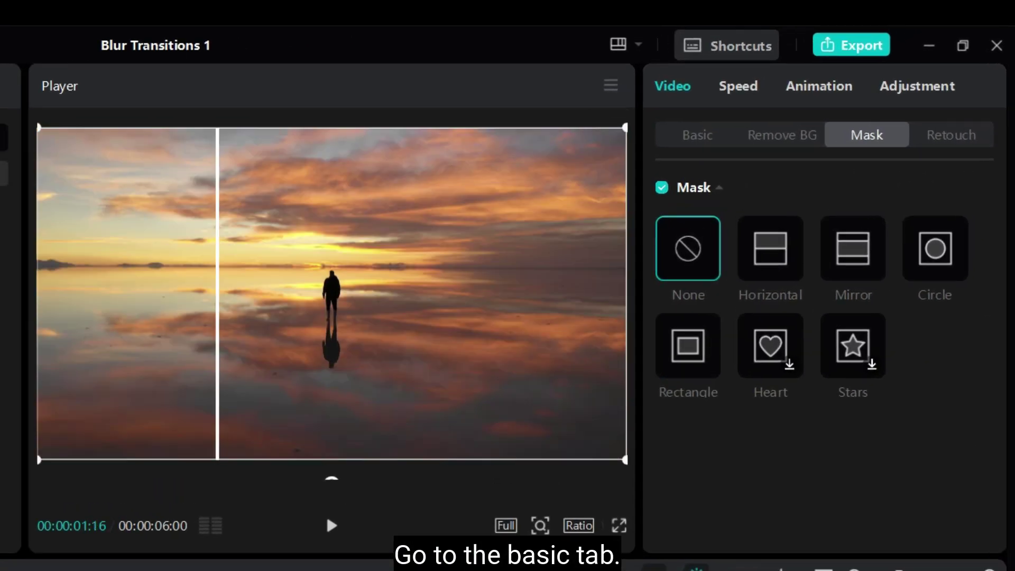
Set the sunset clip's canvas to Blur using the first blur style
{"action": "left_click", "coordinate": [705, 135]}
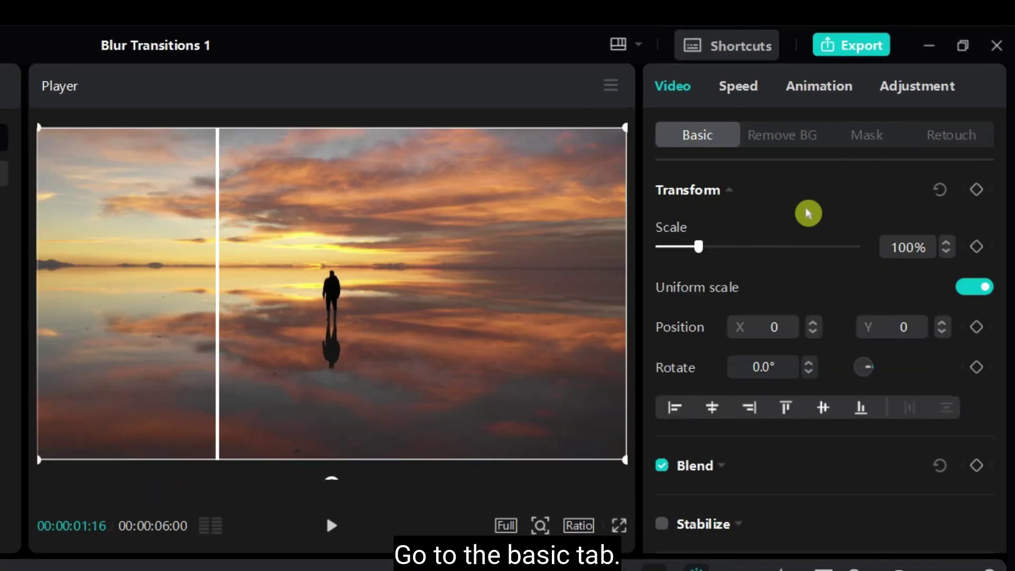
{"action": "scroll", "coordinate": [845, 258], "scroll_direction": "down", "scroll_amount": 5}
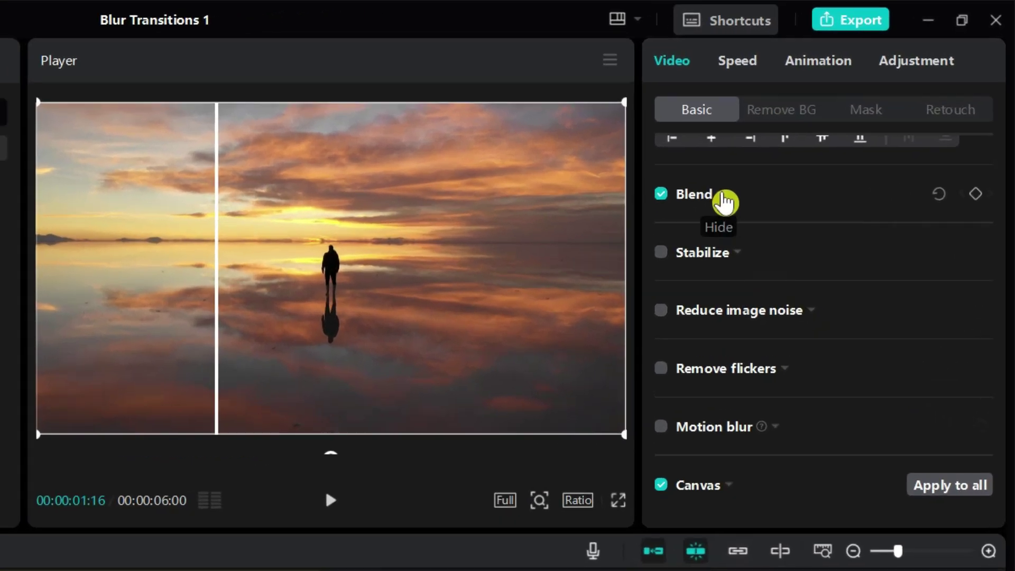
{"action": "left_click", "coordinate": [729, 485]}
{"action": "scroll", "coordinate": [858, 425], "scroll_direction": "down", "scroll_amount": 1}
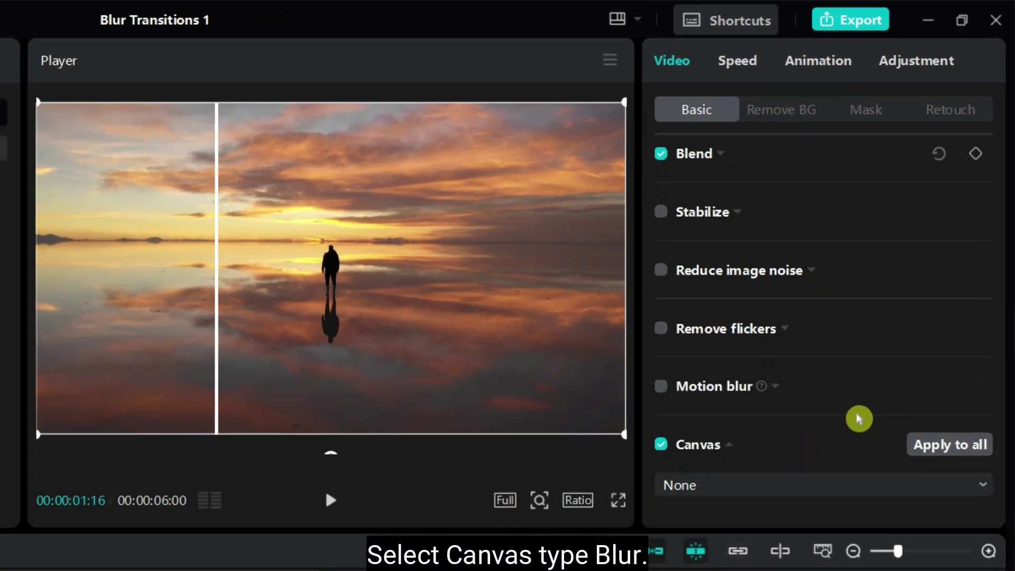
{"action": "left_click", "coordinate": [800, 492]}
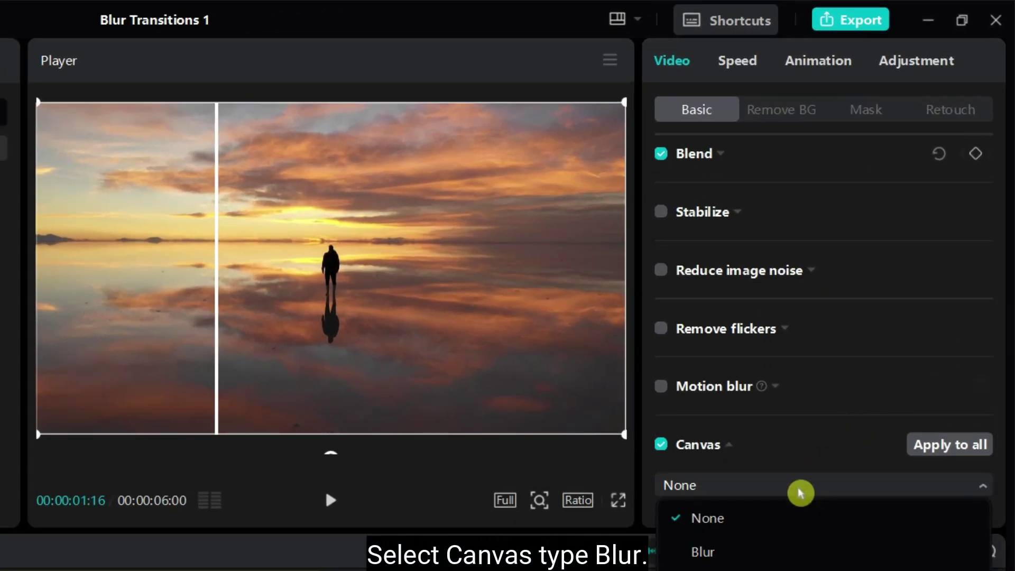
{"action": "left_click", "coordinate": [724, 554]}
{"action": "scroll", "coordinate": [827, 427], "scroll_direction": "down", "scroll_amount": 2}
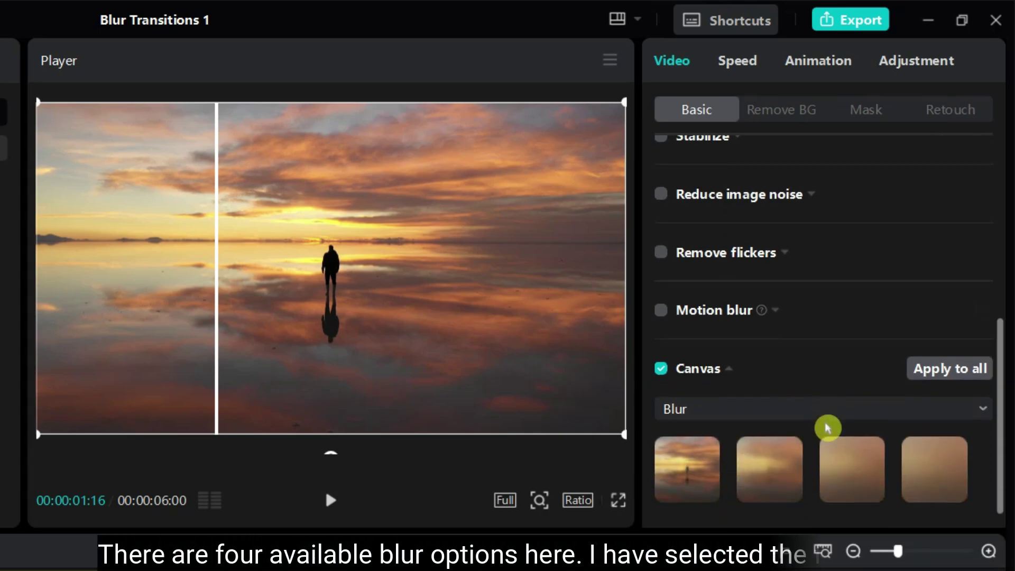
{"action": "scroll", "coordinate": [827, 427], "scroll_direction": "down", "scroll_amount": 1}
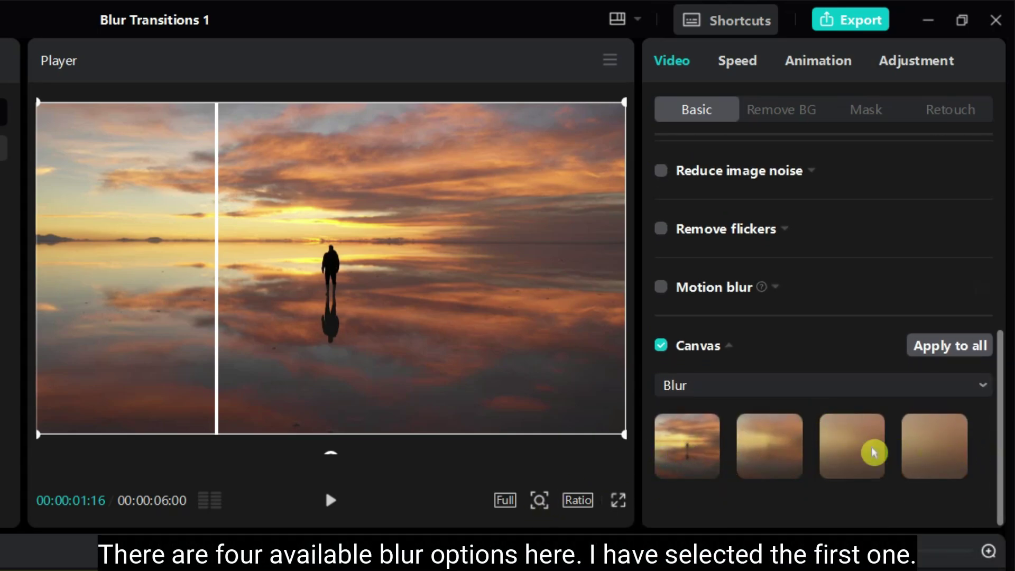
{"action": "left_click", "coordinate": [705, 451]}
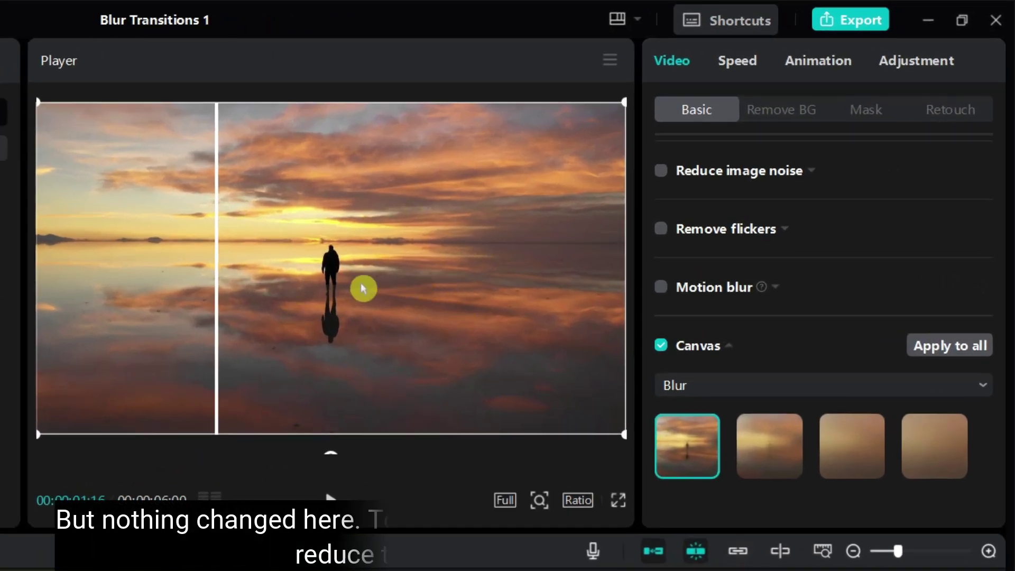
Scale the sunset clip to 104%
{"action": "scroll", "coordinate": [791, 313], "scroll_direction": "up", "scroll_amount": 5}
{"action": "scroll", "coordinate": [776, 326], "scroll_direction": "down", "scroll_amount": 5}
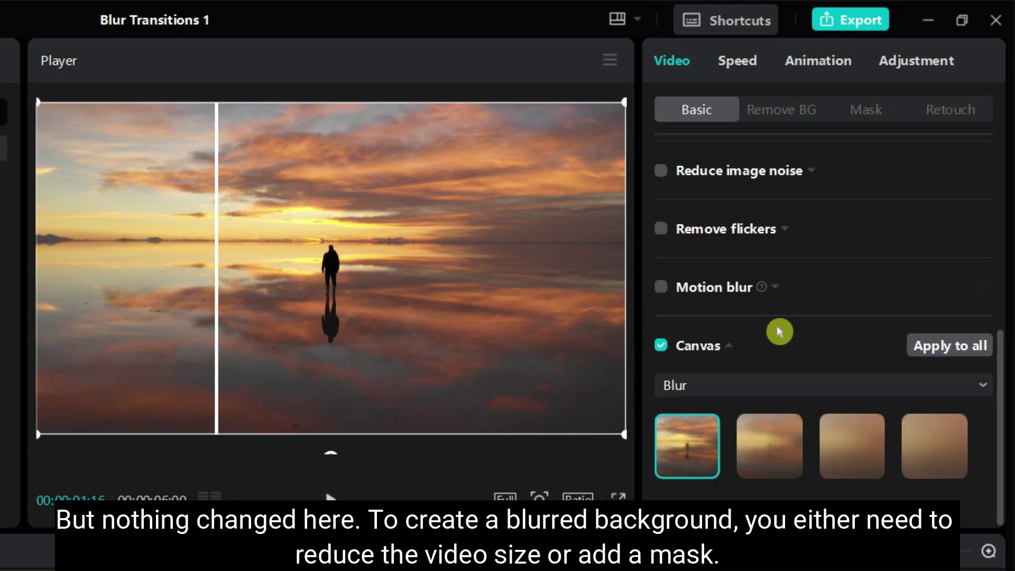
{"action": "scroll", "coordinate": [775, 325], "scroll_direction": "up", "scroll_amount": 6}
{"action": "mouse_move", "coordinate": [698, 222]}
{"action": "left_mouse_down"}
{"action": "mouse_move", "coordinate": [658, 227]}
{"action": "mouse_move", "coordinate": [699, 233]}
{"action": "left_mouse_up"}
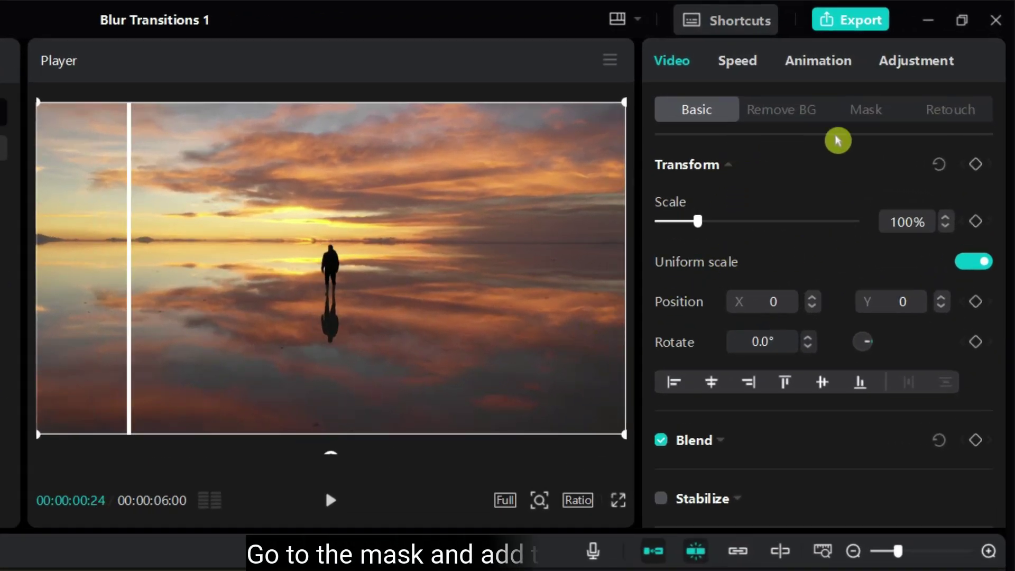
Add a horizontal mask to the sunset clip, rotated -90° and moved to X -1917
{"action": "left_click", "coordinate": [867, 111]}
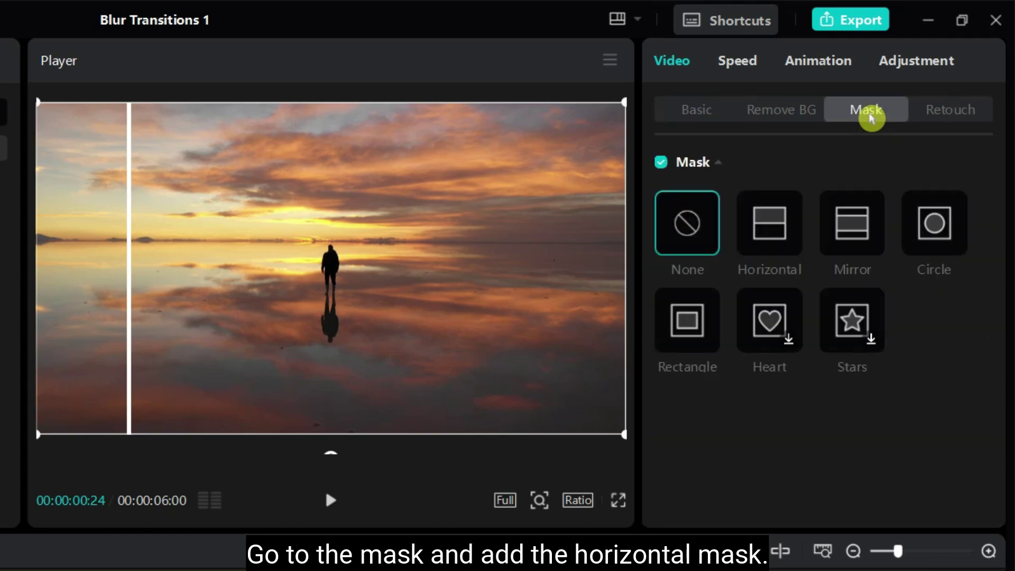
{"action": "left_click", "coordinate": [773, 238]}
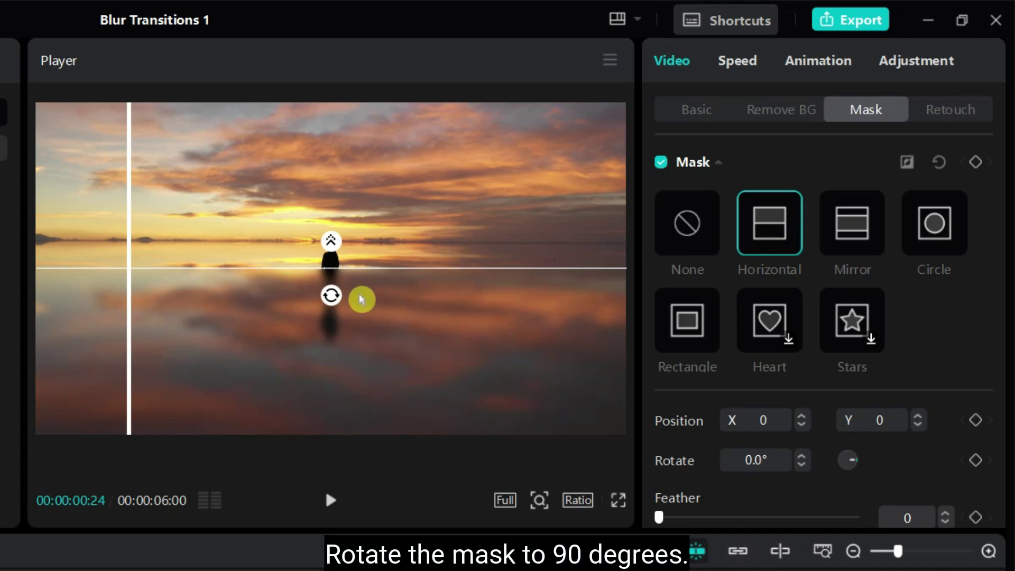
{"action": "left_click_drag", "start_coordinate": [337, 301], "coordinate": [528, 263]}
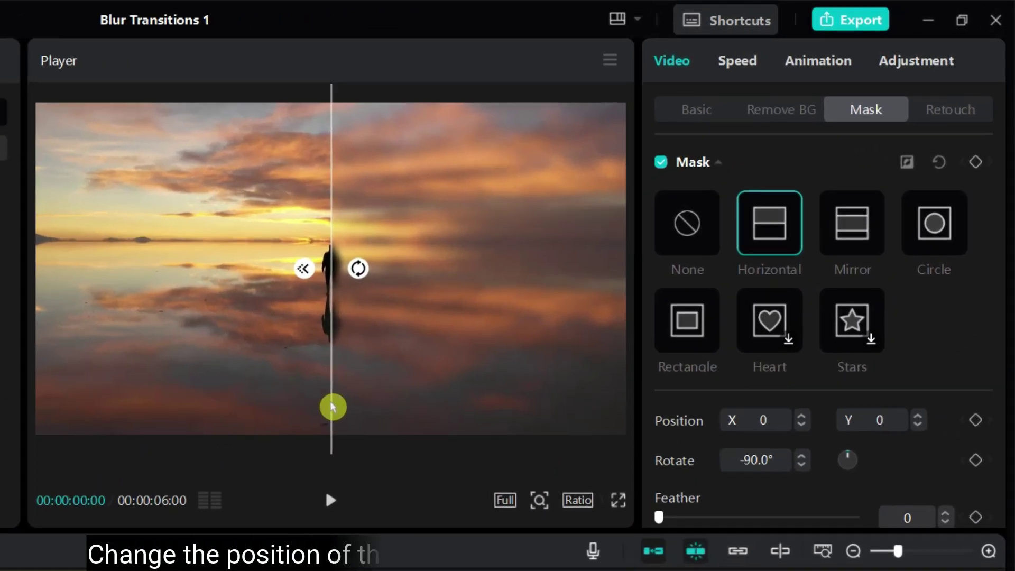
{"action": "left_click_drag", "start_coordinate": [333, 406], "coordinate": [42, 403]}
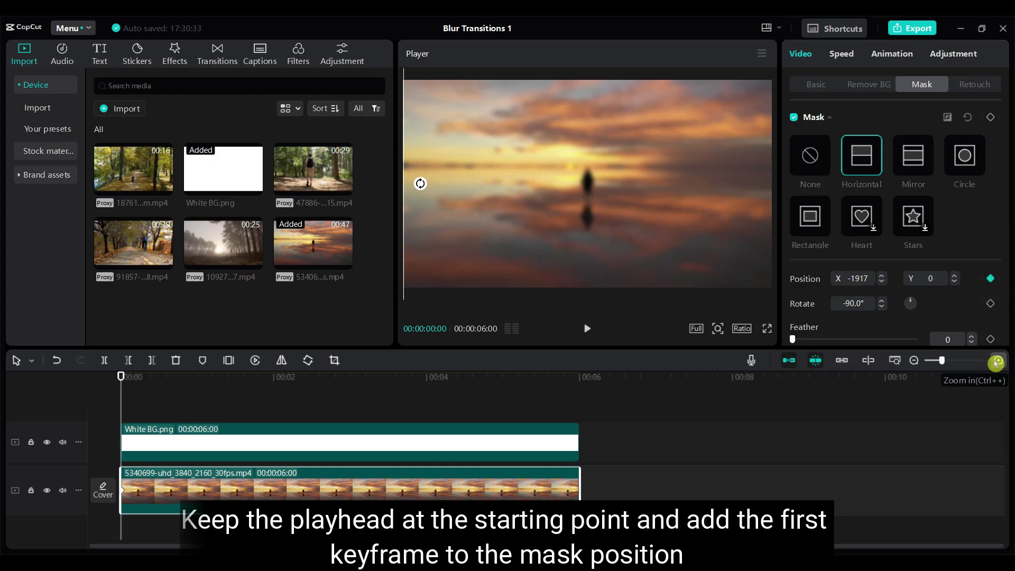
At 5 seconds, move the sunset mask to X 1920 and preview the wipe full screen
{"action": "left_click_drag", "start_coordinate": [121, 386], "coordinate": [488, 438]}
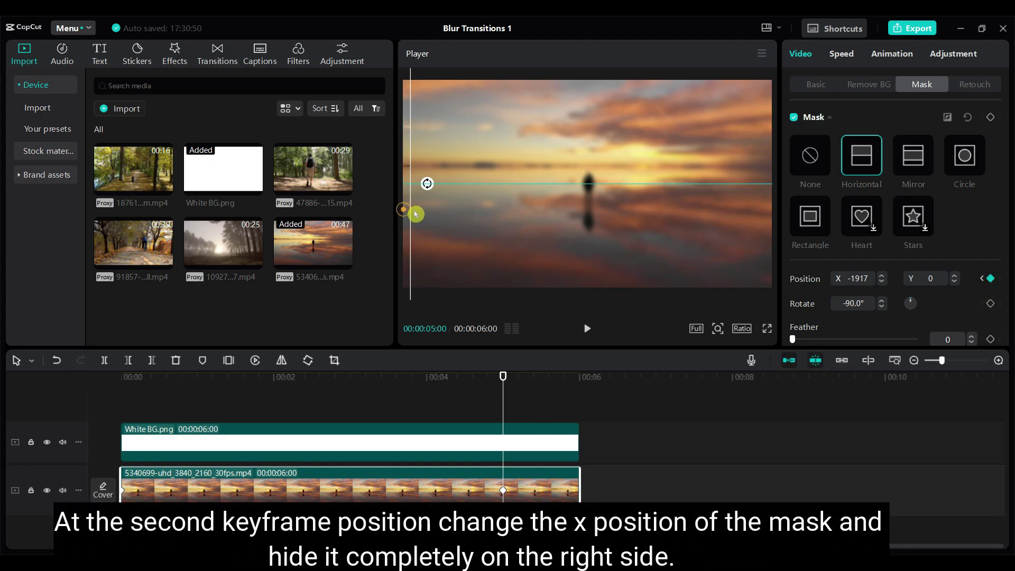
{"action": "left_click_drag", "start_coordinate": [523, 214], "coordinate": [638, 211]}
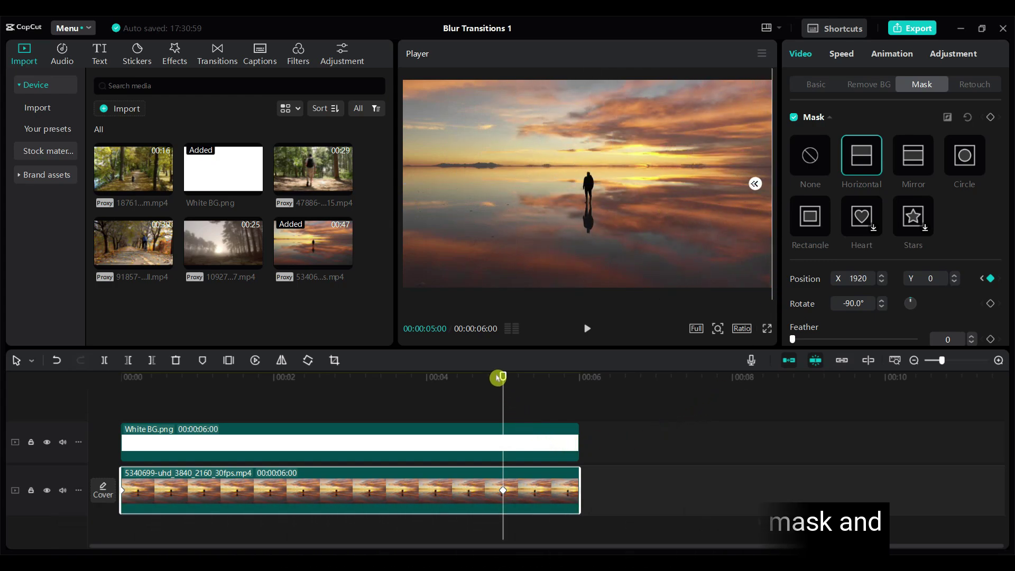
{"action": "left_click", "coordinate": [766, 328]}
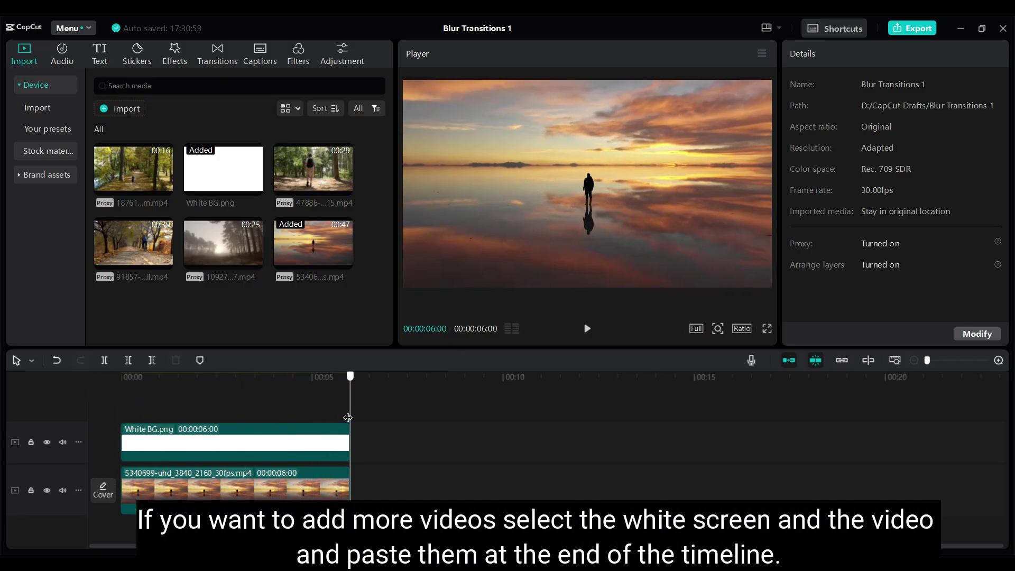
Copy the White BG.png and sunset clips, paste them at 6 seconds, and drop the video onto the main track
{"action": "left_click", "coordinate": [339, 485]}
{"action": "left_click", "coordinate": [319, 438], "text": "ctrl"}
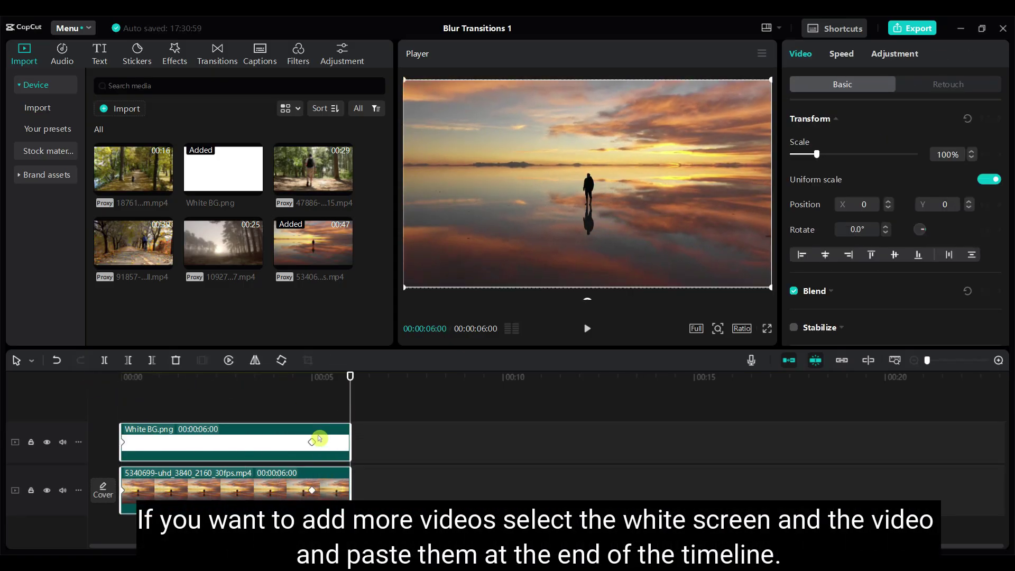
{"action": "left_click", "coordinate": [359, 386]}
{"action": "key", "text": "ctrl+v"}
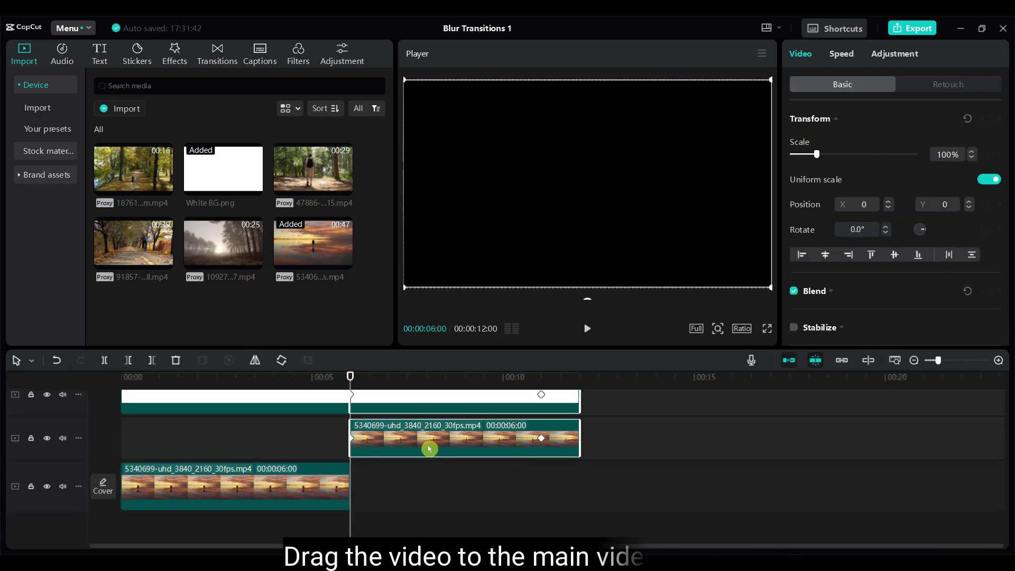
{"action": "left_click", "coordinate": [424, 453]}
{"action": "left_click_drag", "start_coordinate": [407, 447], "coordinate": [408, 486]}
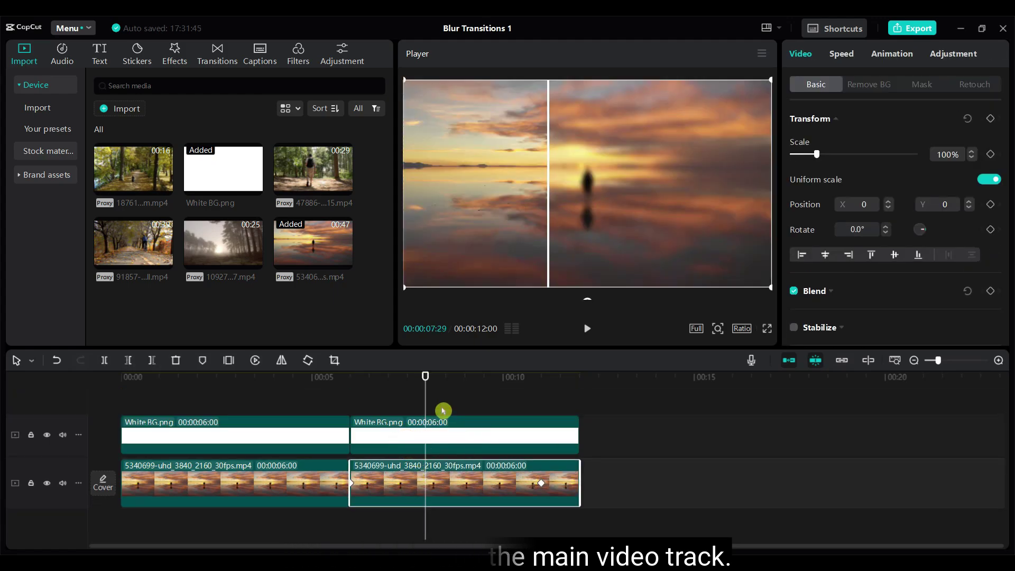
Replace the second sunset clip with the forest trail hiking clip, keeping its original effects
{"action": "left_click", "coordinate": [350, 408]}
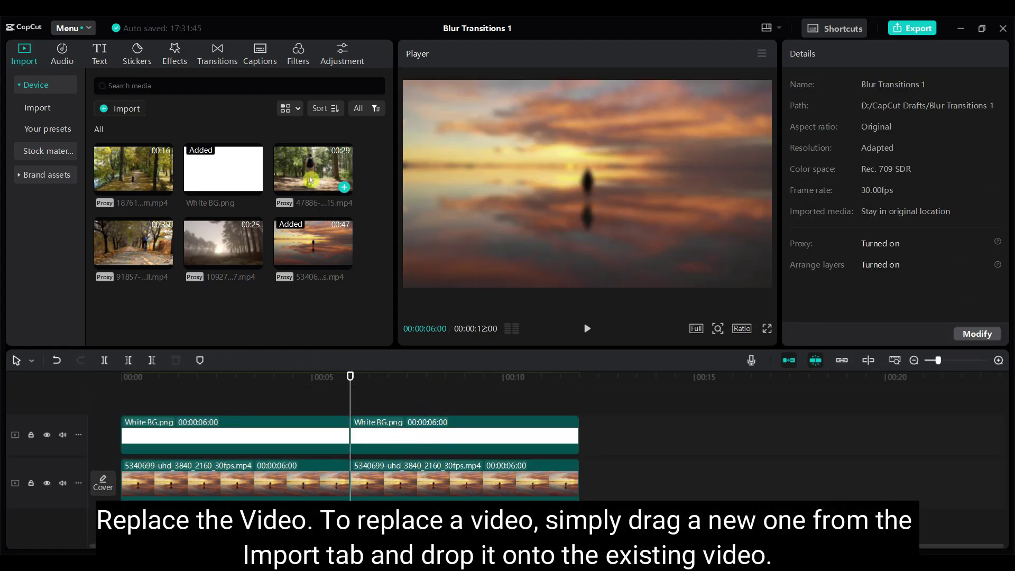
{"action": "left_click_drag", "start_coordinate": [461, 465], "coordinate": [379, 482]}
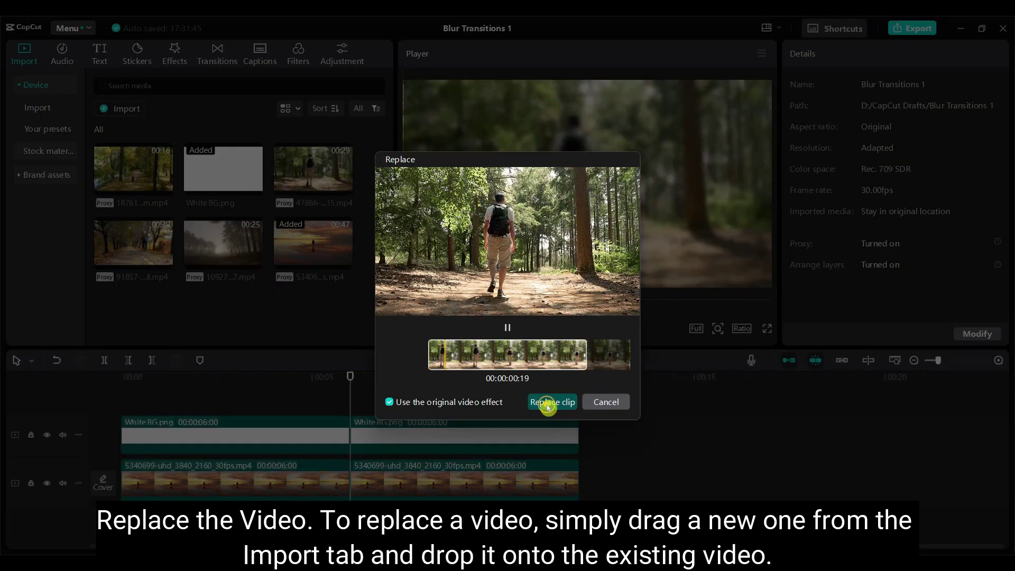
{"action": "left_click", "coordinate": [548, 404]}
Play the 12-second project full screen from 00:00, starting on the blurred sunset
{"action": "left_click", "coordinate": [767, 332]}
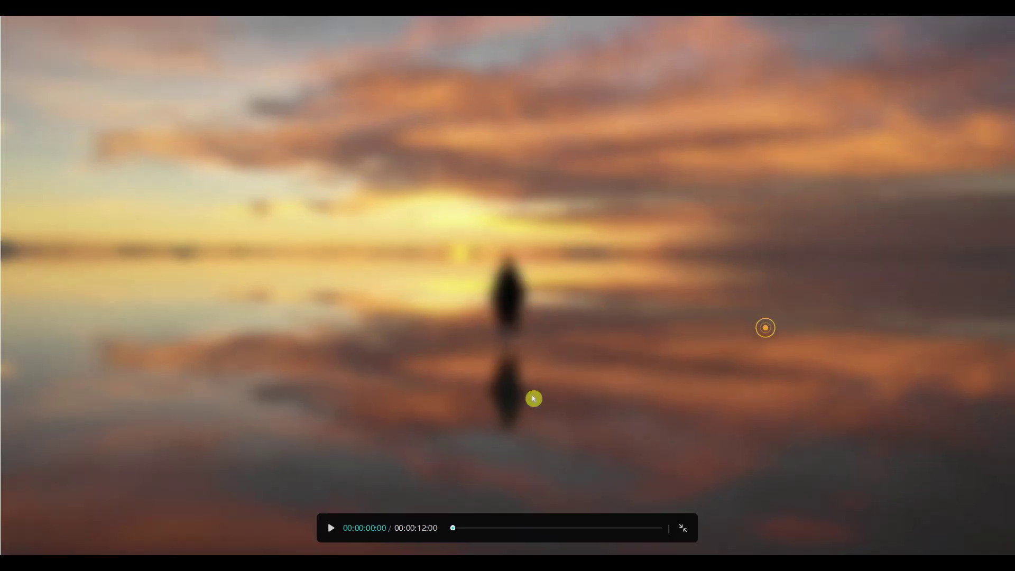